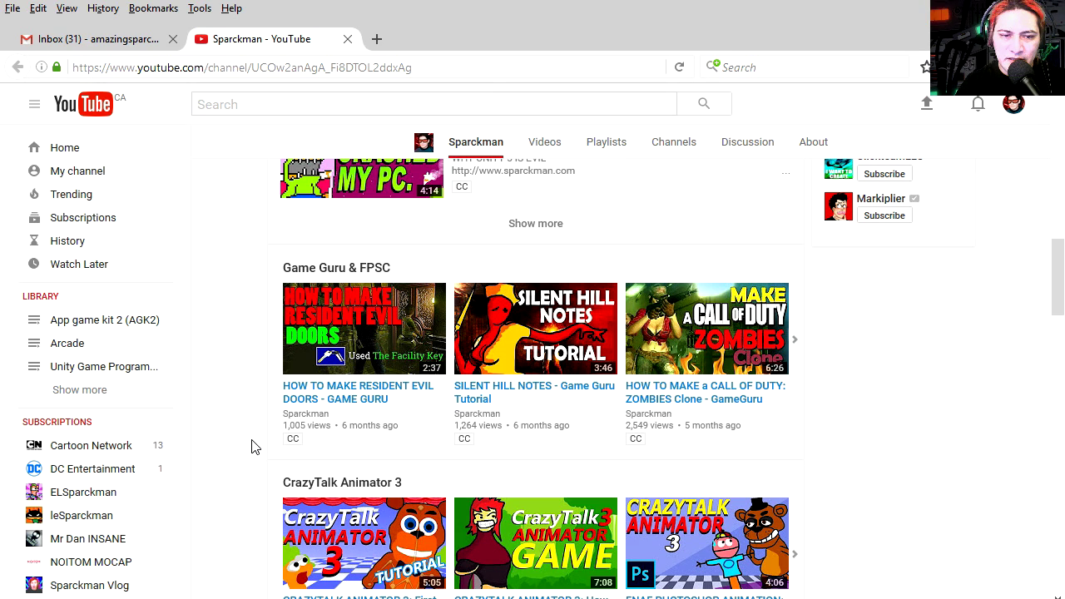
Leave YouTube, search Google for 'wix' in a new tab, and open Wix.com
{"action": "scroll", "coordinate": [253, 447], "scroll_direction": "up", "scroll_amount": 5}
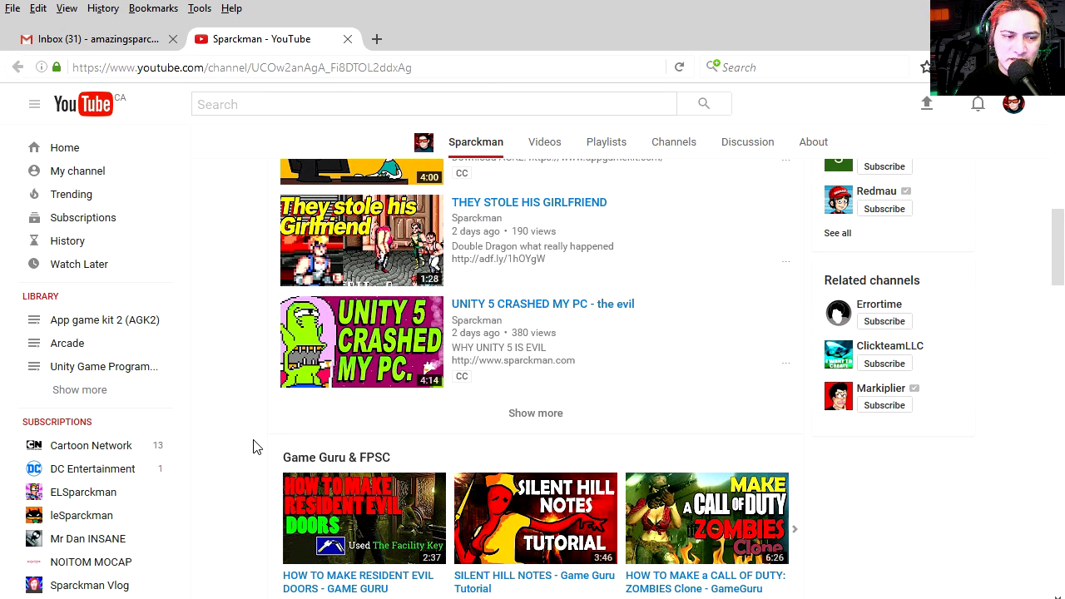
{"action": "scroll", "coordinate": [254, 447], "scroll_direction": "up", "scroll_amount": 5}
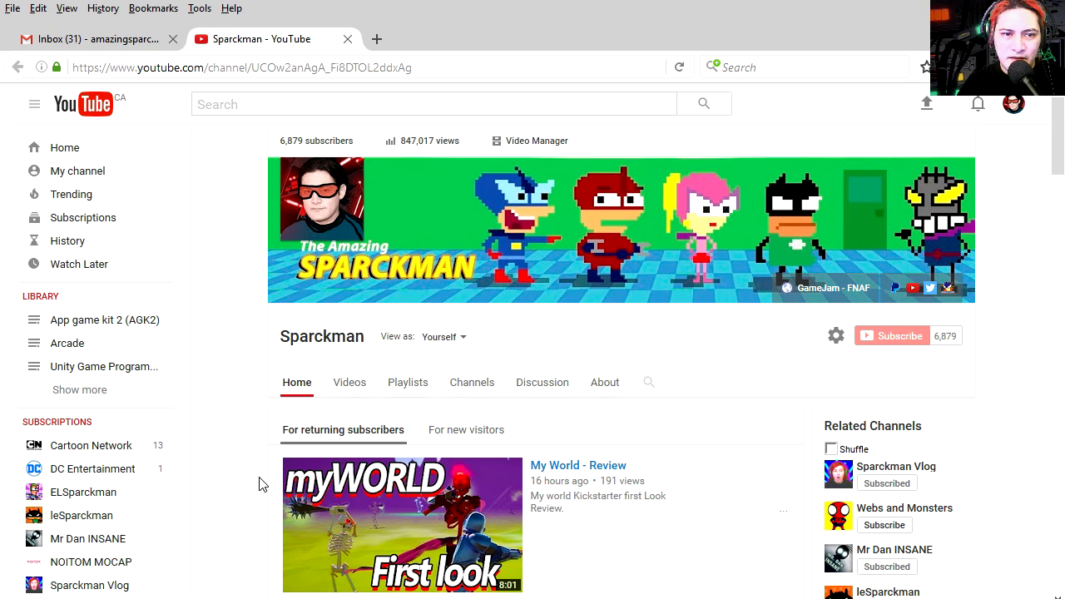
{"action": "key", "text": "ctrl+t"}
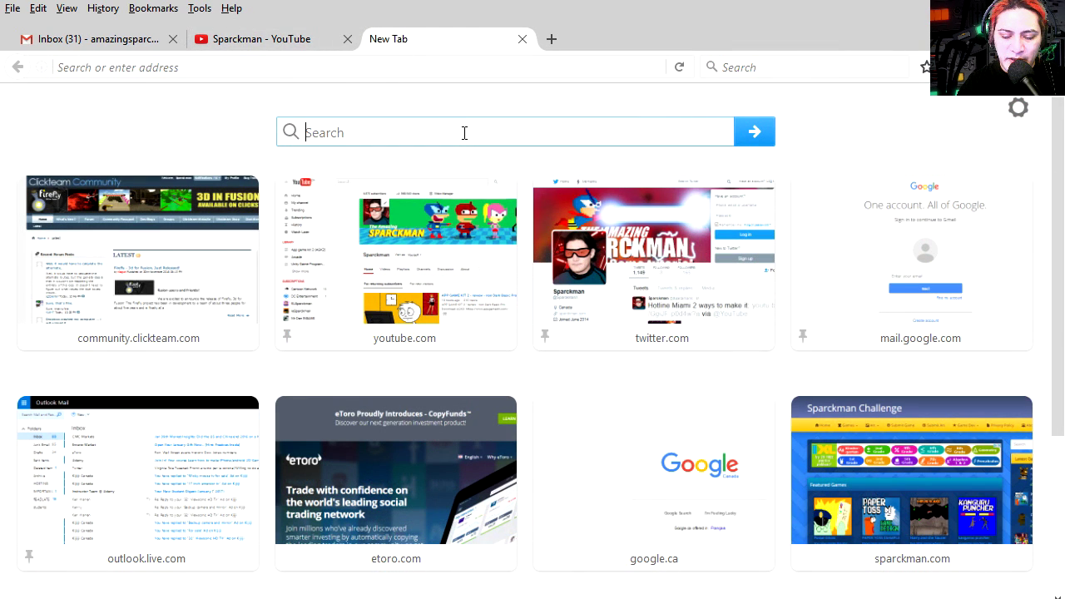
{"action": "left_click", "coordinate": [465, 133]}
{"action": "type", "text": "wix"}
{"action": "key", "text": "Return"}
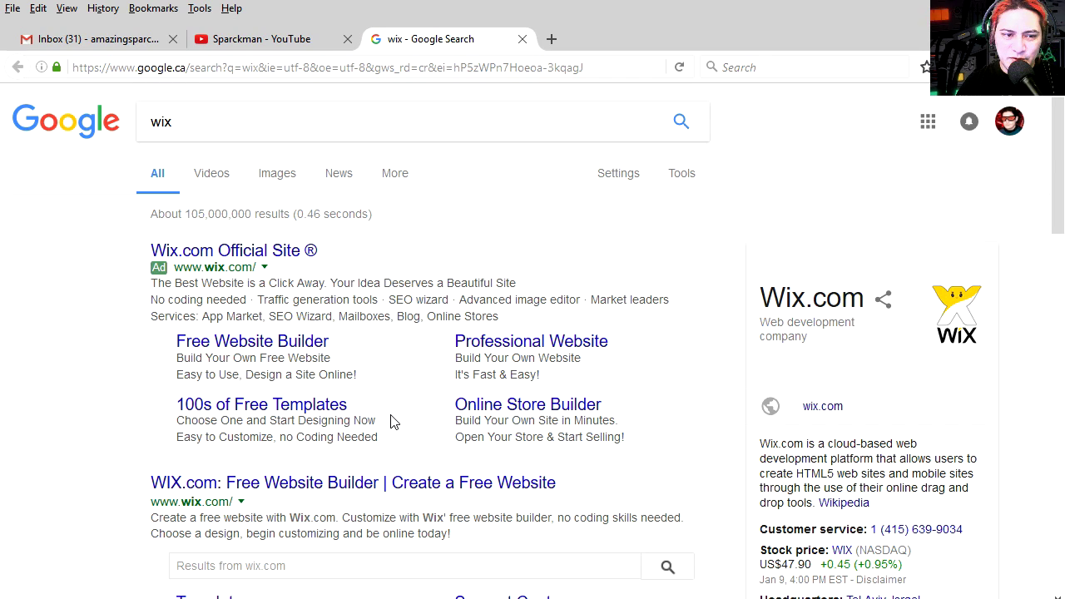
{"action": "left_click", "coordinate": [343, 406]}
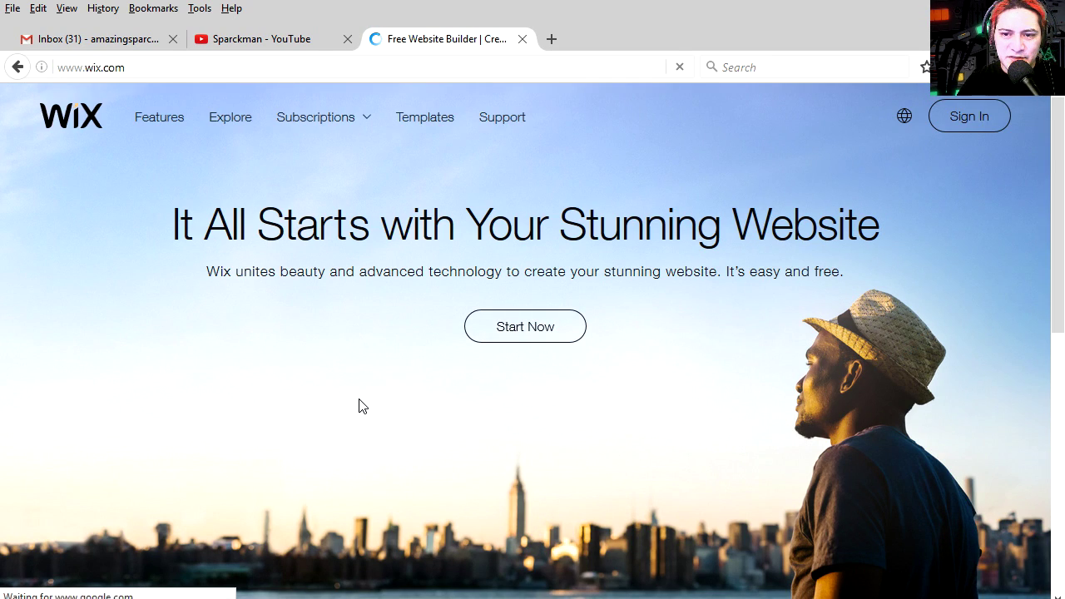
Scroll up and down the Wix.com homepage to look over its feature sections
{"action": "scroll", "coordinate": [354, 412], "scroll_direction": "down", "scroll_amount": 10}
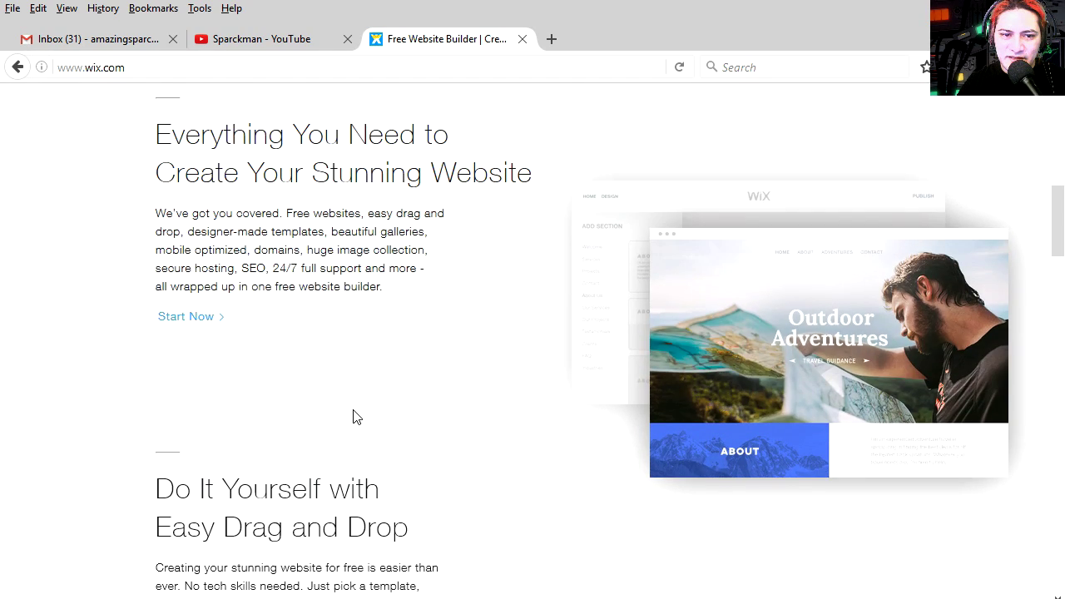
{"action": "scroll", "coordinate": [354, 416], "scroll_direction": "down", "scroll_amount": 7}
{"action": "scroll", "coordinate": [354, 416], "scroll_direction": "up", "scroll_amount": 6}
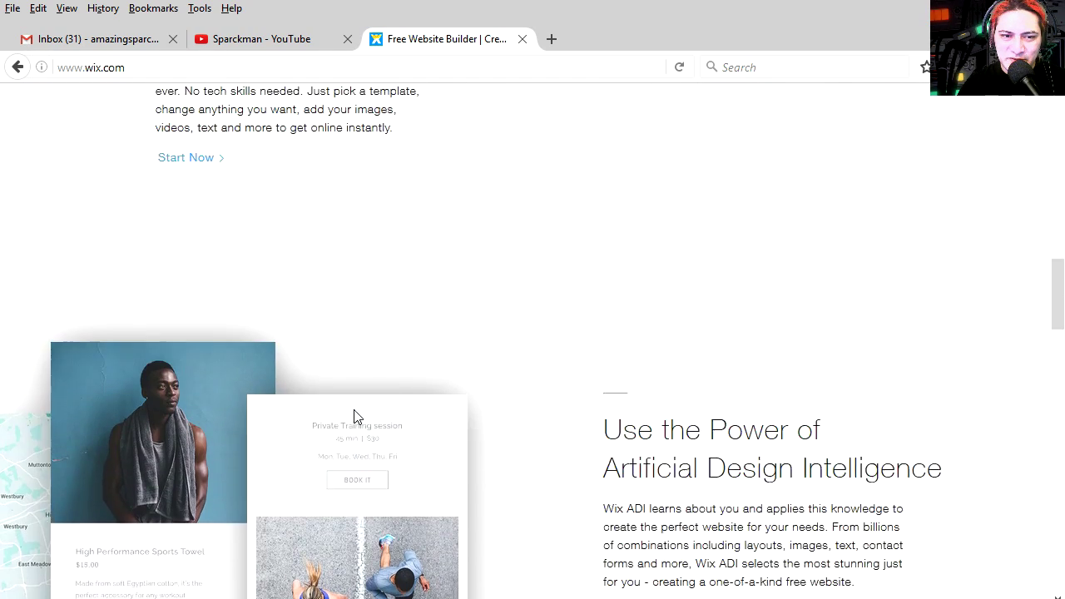
{"action": "scroll", "coordinate": [356, 416], "scroll_direction": "down", "scroll_amount": 2}
{"action": "scroll", "coordinate": [353, 416], "scroll_direction": "up", "scroll_amount": 8}
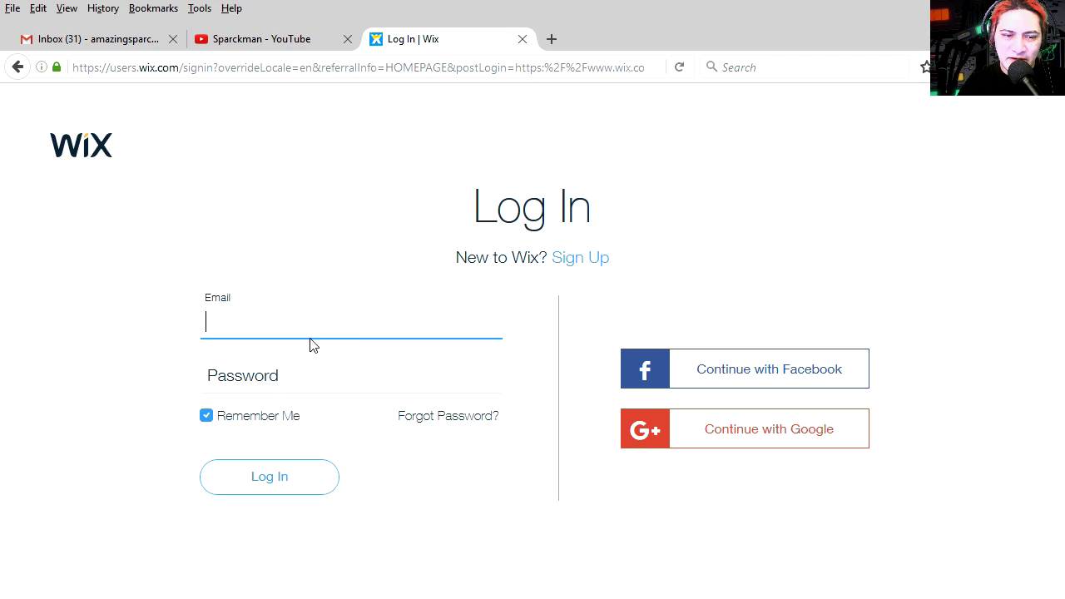
On the sign-up form, enter the account e-mail and paste it into the repeat-email field
{"action": "left_click", "coordinate": [581, 258]}
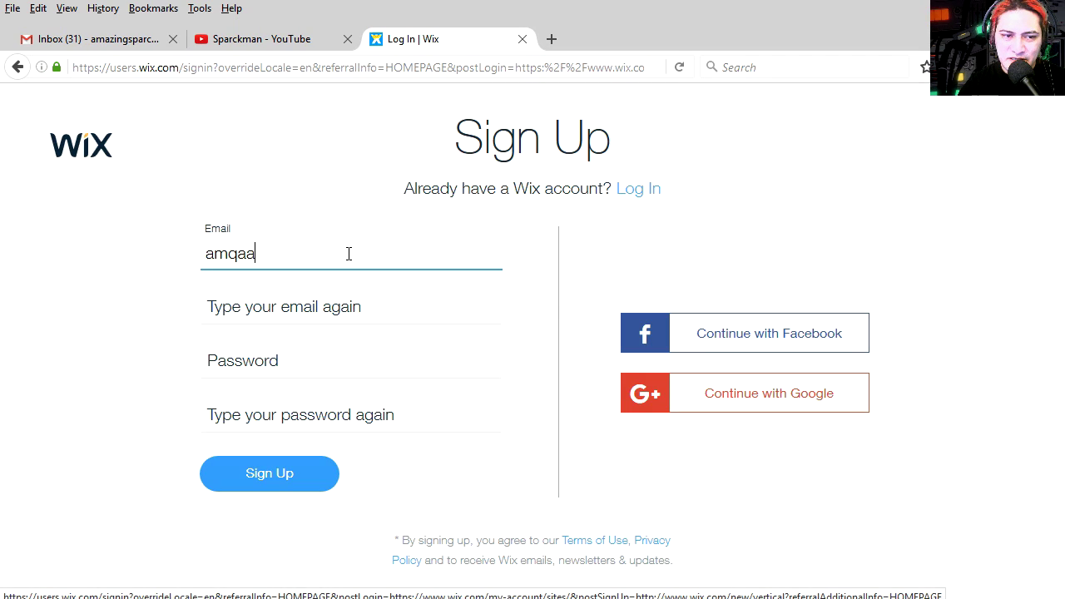
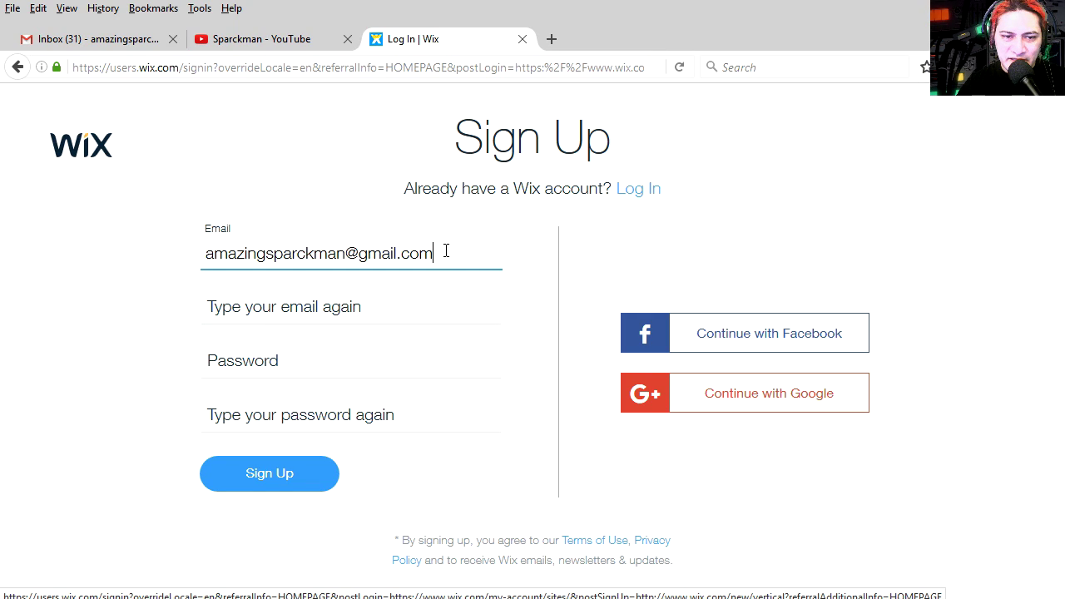
{"action": "left_click_drag", "start_coordinate": [447, 252], "coordinate": [195, 259]}
{"action": "key", "text": "ctrl+c"}
{"action": "left_click", "coordinate": [278, 305]}
{"action": "key", "text": "ctrl+v"}
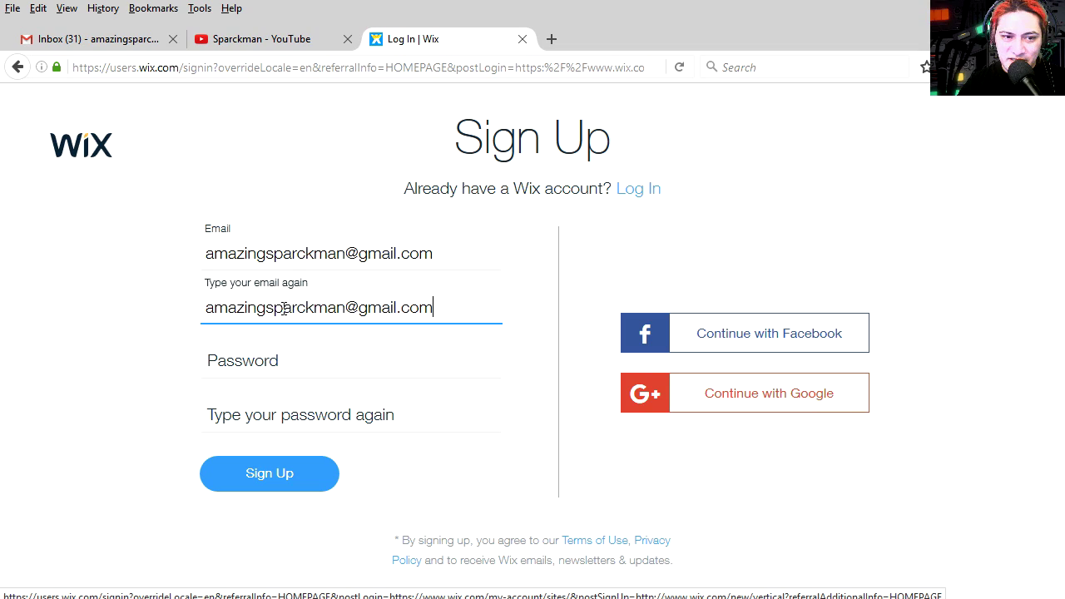
Enter the account password and its confirmation, then submit the sign-up form
{"action": "left_click", "coordinate": [287, 364]}
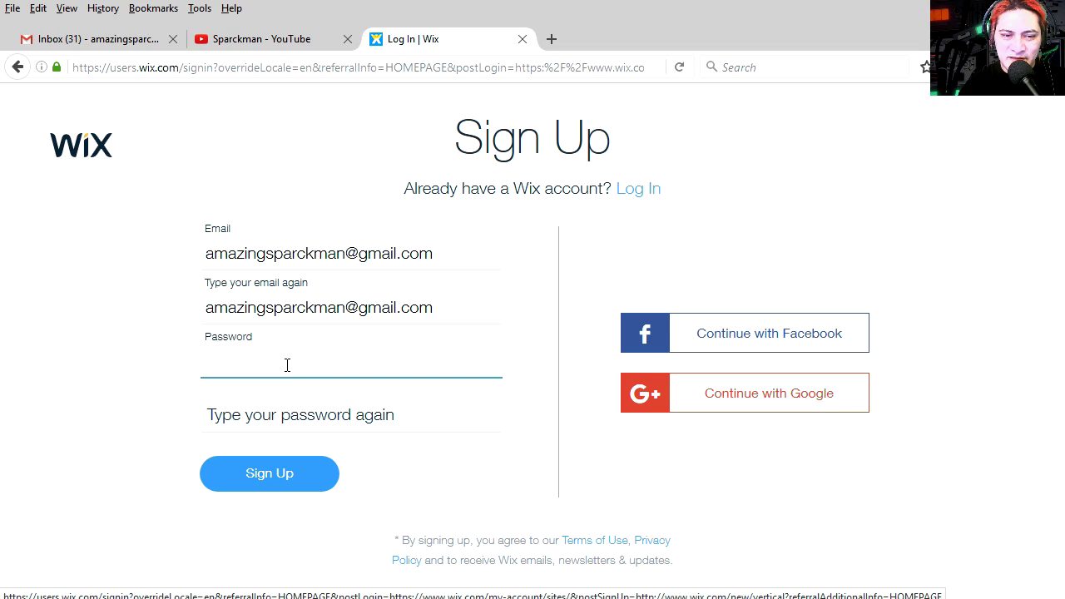
{"action": "type", "text": "•••••••"}
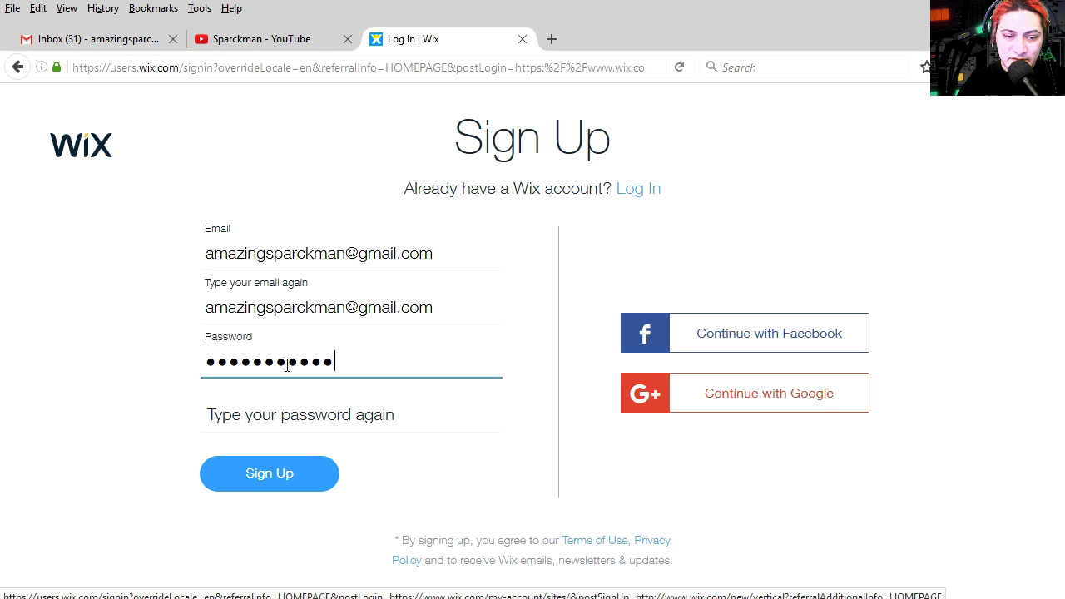
{"action": "left_click", "coordinate": [279, 407]}
{"action": "type", "text": "•"}
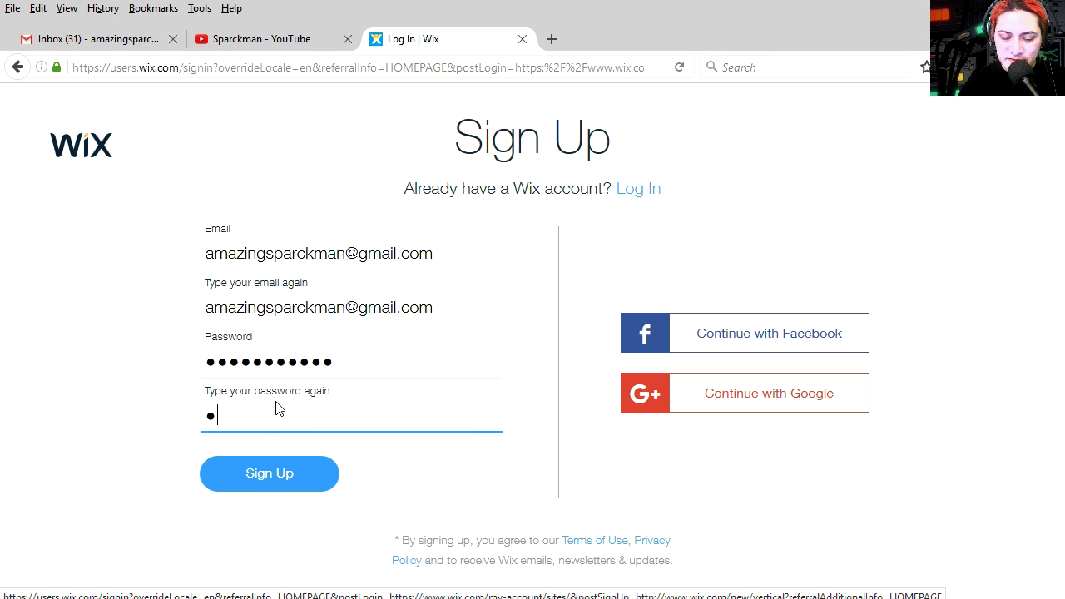
{"action": "type", "text": "••••••••••"}
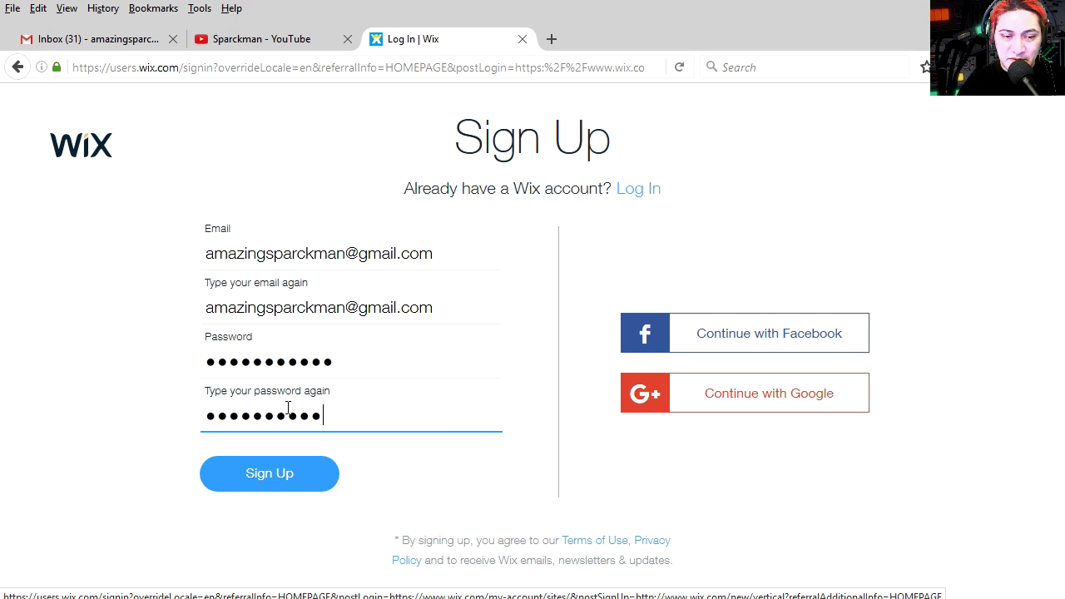
{"action": "key", "text": "BackSpace"}
{"action": "key", "text": "BackSpace"}
{"action": "key", "text": "BackSpace"}
{"action": "key", "text": "BackSpace"}
{"action": "key", "text": "BackSpace"}
{"action": "key", "text": "BackSpace"}
{"action": "key", "text": "BackSpace"}
{"action": "key", "text": "BackSpace"}
{"action": "key", "text": "BackSpace"}
{"action": "key", "text": "BackSpace"}
{"action": "type", "text": "••••••••"}
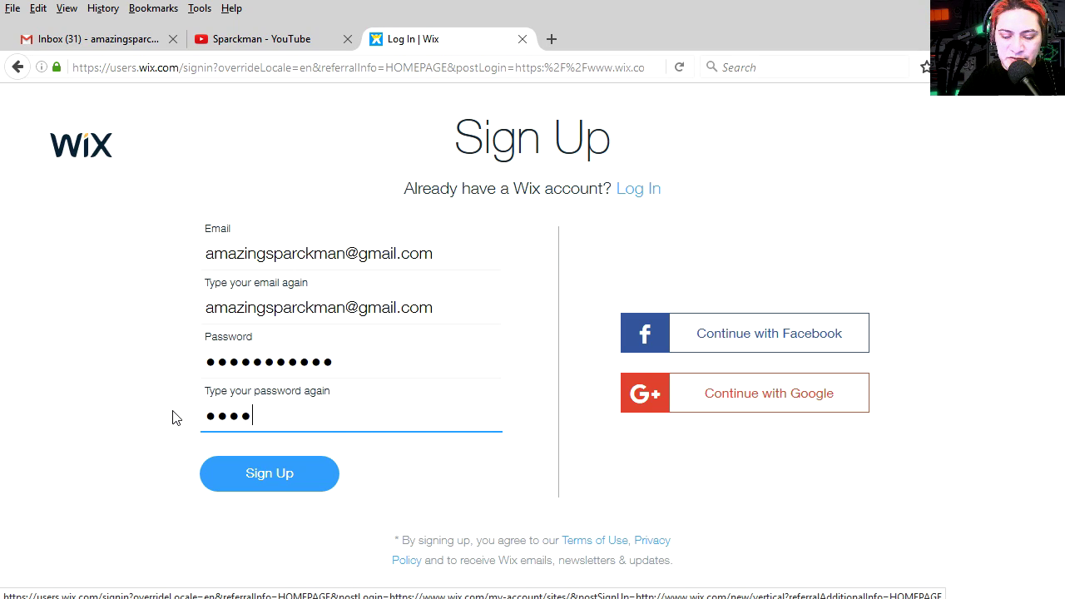
{"action": "left_click", "coordinate": [297, 484]}
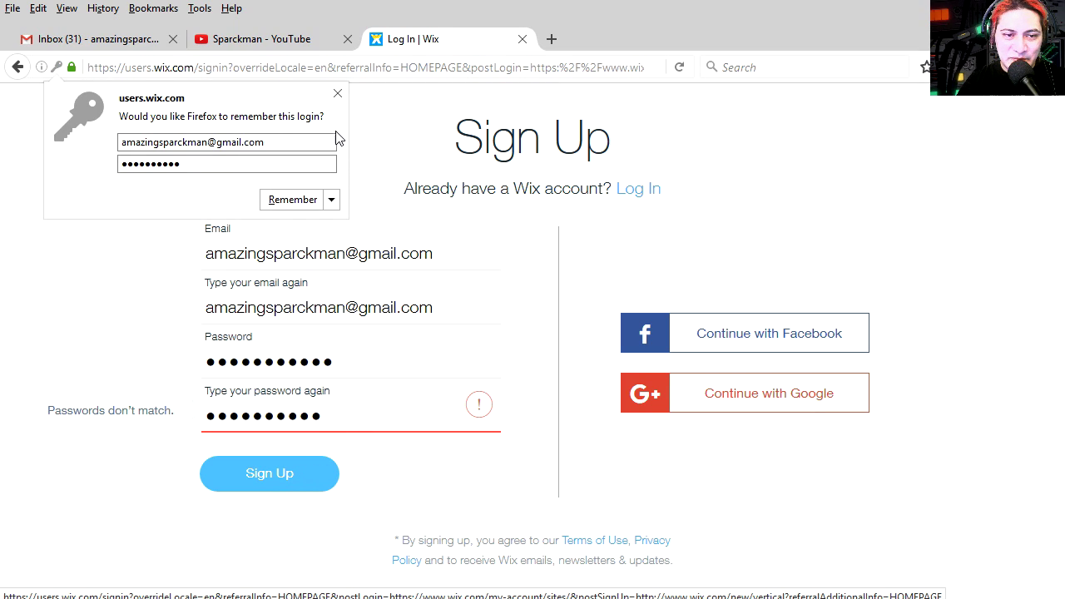
Retype the mismatched confirmation password, resubmit, and dismiss the browser's save-login prompts
{"action": "left_click", "coordinate": [337, 93]}
{"action": "left_click_drag", "start_coordinate": [346, 418], "coordinate": [171, 423]}
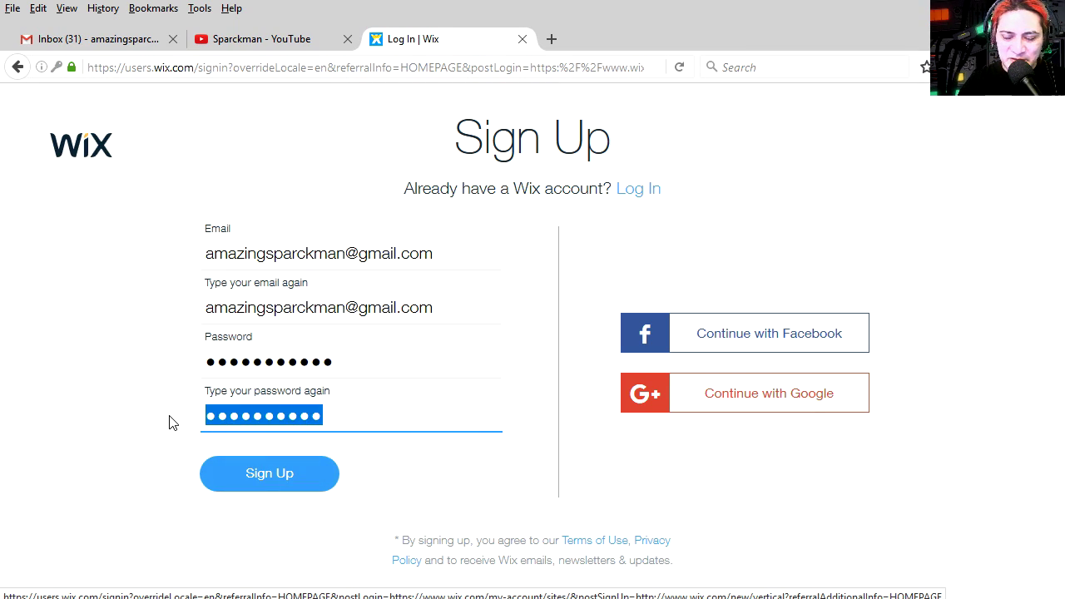
{"action": "key", "text": "BackSpace"}
{"action": "type", "text": "••••••••••"}
{"action": "left_click", "coordinate": [292, 483]}
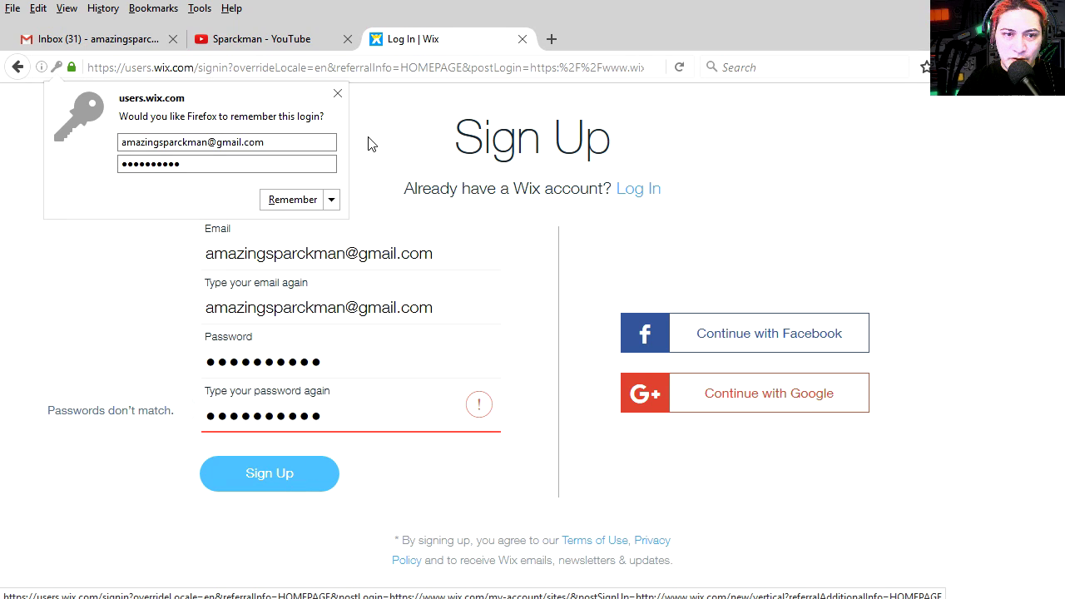
{"action": "left_click", "coordinate": [337, 93]}
{"action": "left_click_drag", "start_coordinate": [344, 413], "coordinate": [195, 424]}
{"action": "left_click", "coordinate": [336, 96]}
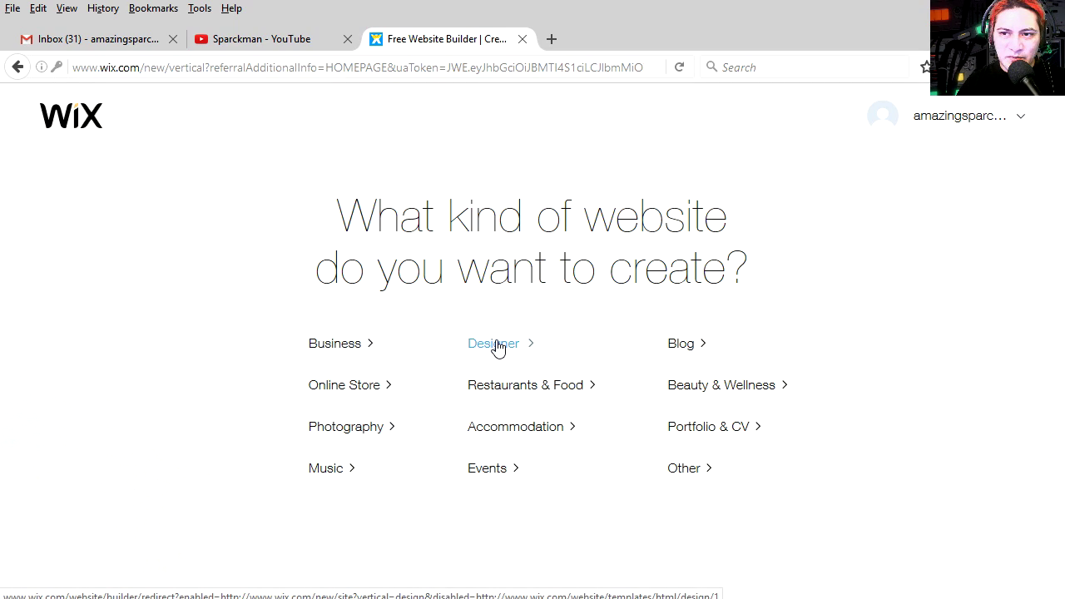
Pick Designer as the website type and choose Start with Wix ADI
{"action": "mouse_move", "coordinate": [963, 125]}
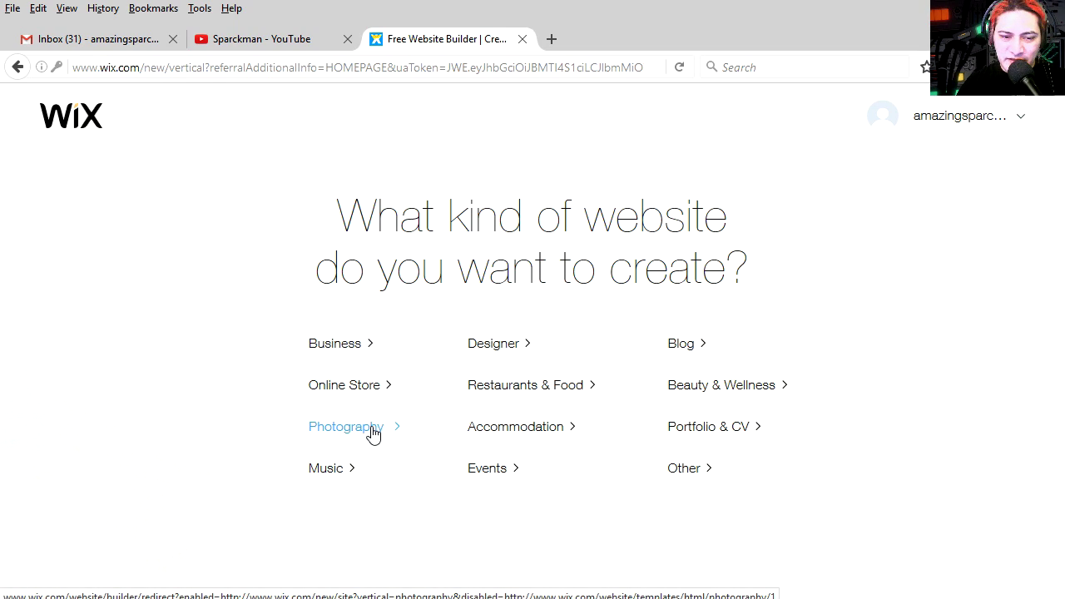
{"action": "left_click", "coordinate": [507, 356]}
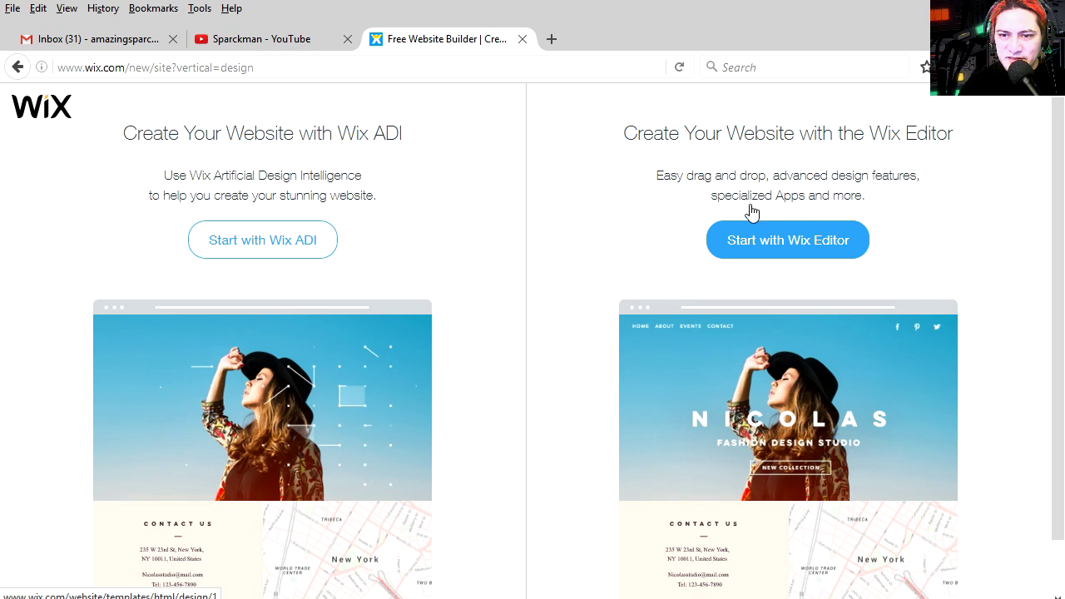
{"action": "left_click", "coordinate": [297, 245]}
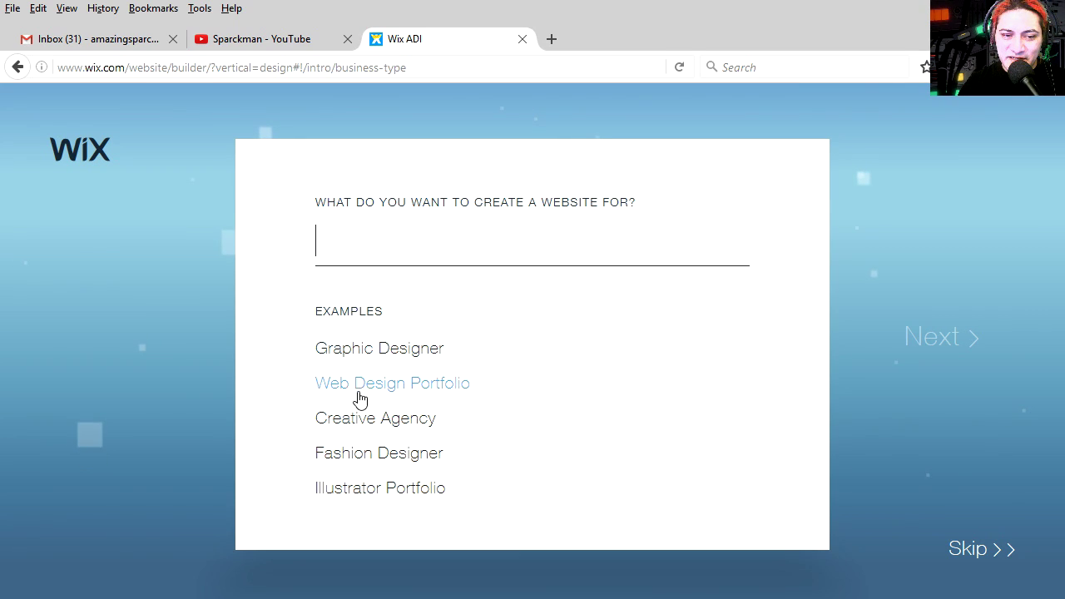
Set the site type to Graphic Designer Portfolio and skip the optional features
{"action": "left_click", "coordinate": [392, 358]}
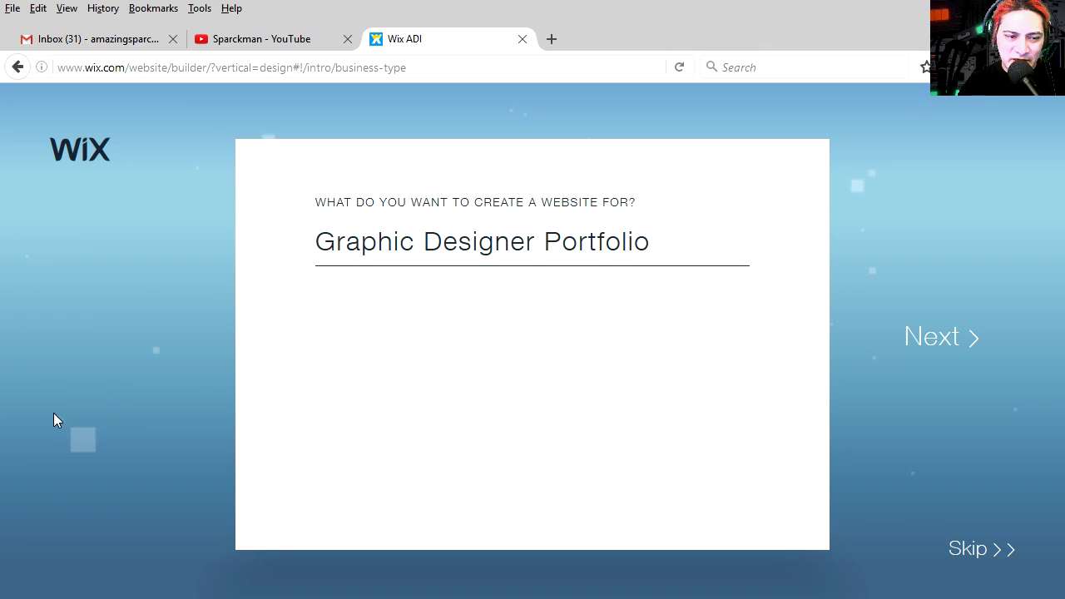
{"action": "key", "text": "Return"}
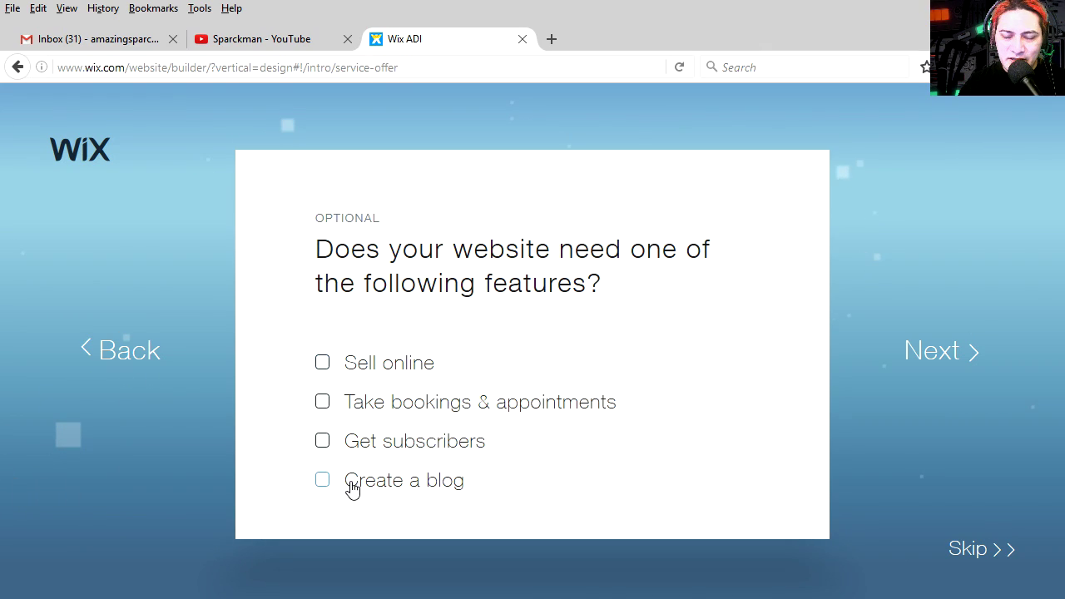
{"action": "left_click", "coordinate": [936, 358]}
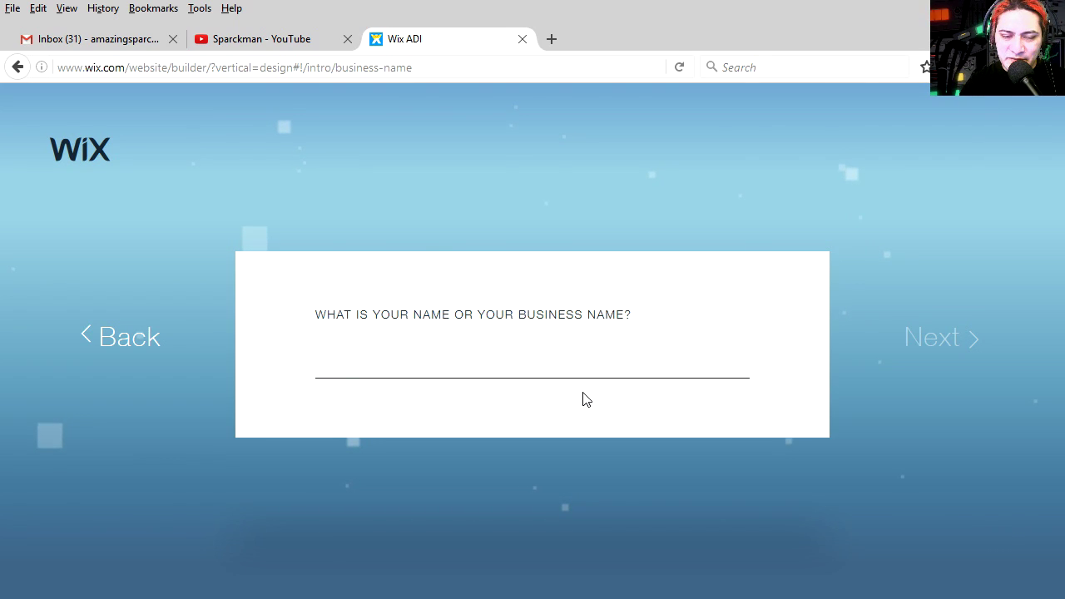
Confirm the business name LE SPARCKMAN, fill in the business address, and continue
{"action": "key", "text": "Return"}
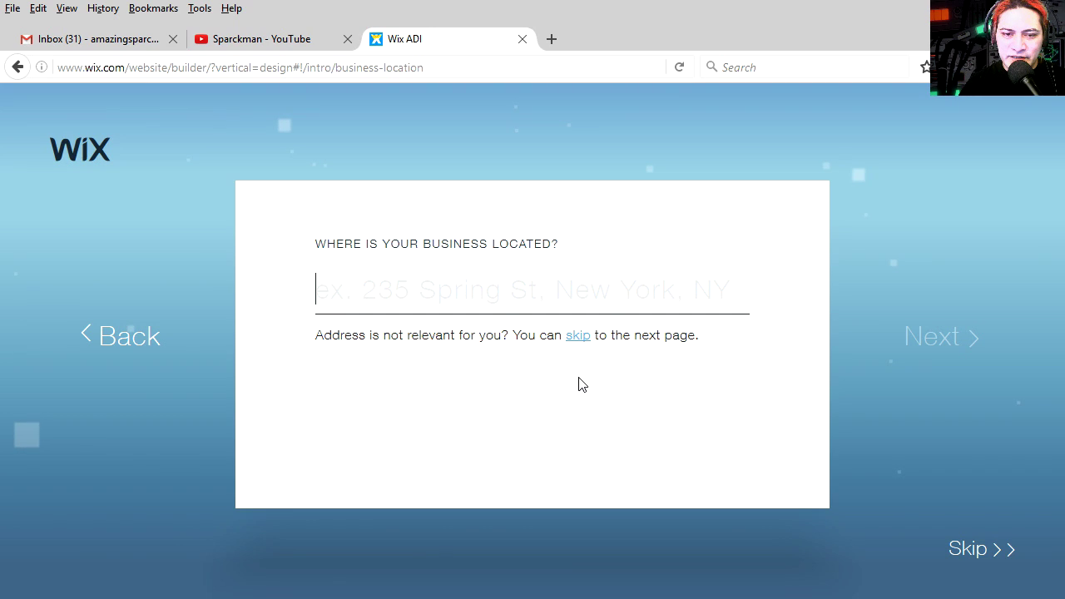
{"action": "key", "text": "ctrl+v"}
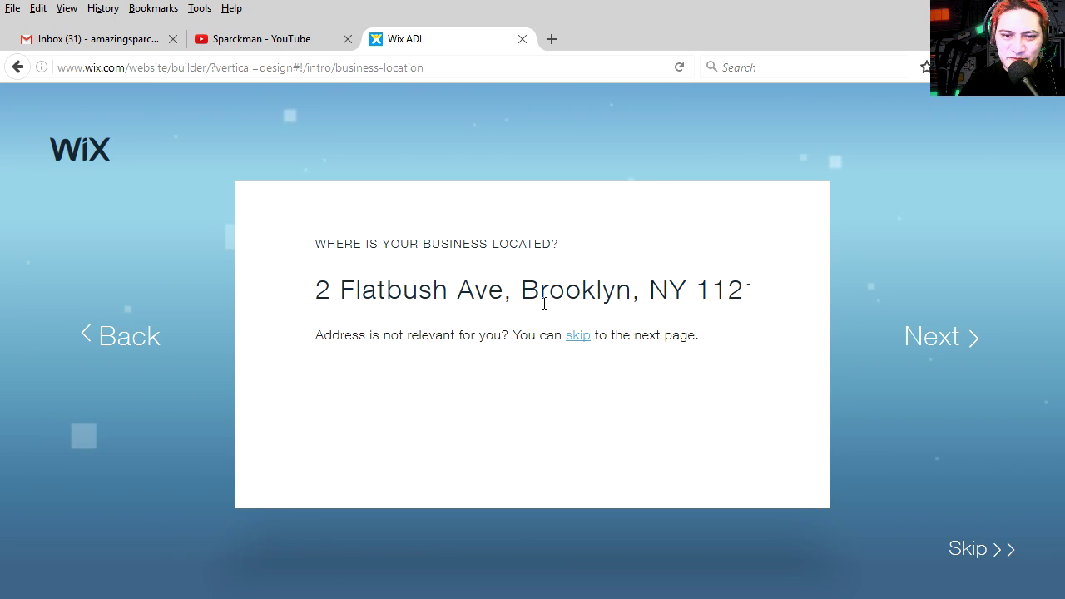
{"action": "left_click", "coordinate": [774, 288]}
{"action": "key", "text": "Return"}
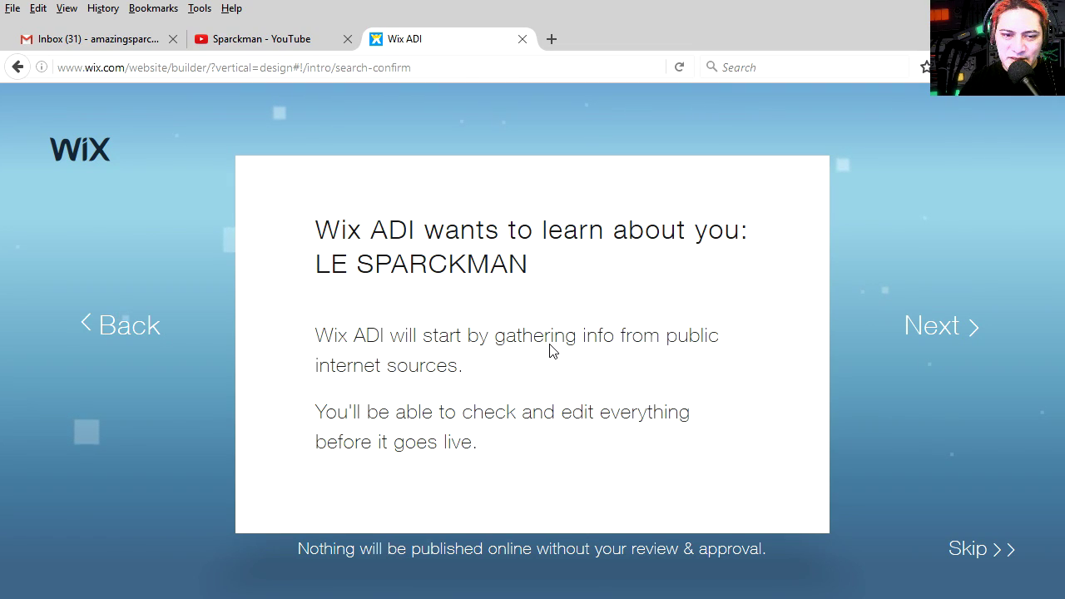
{"action": "left_click", "coordinate": [939, 328]}
Upload EE_Foreground.png as the profile logo and continue to the design styles
{"action": "left_click", "coordinate": [535, 248]}
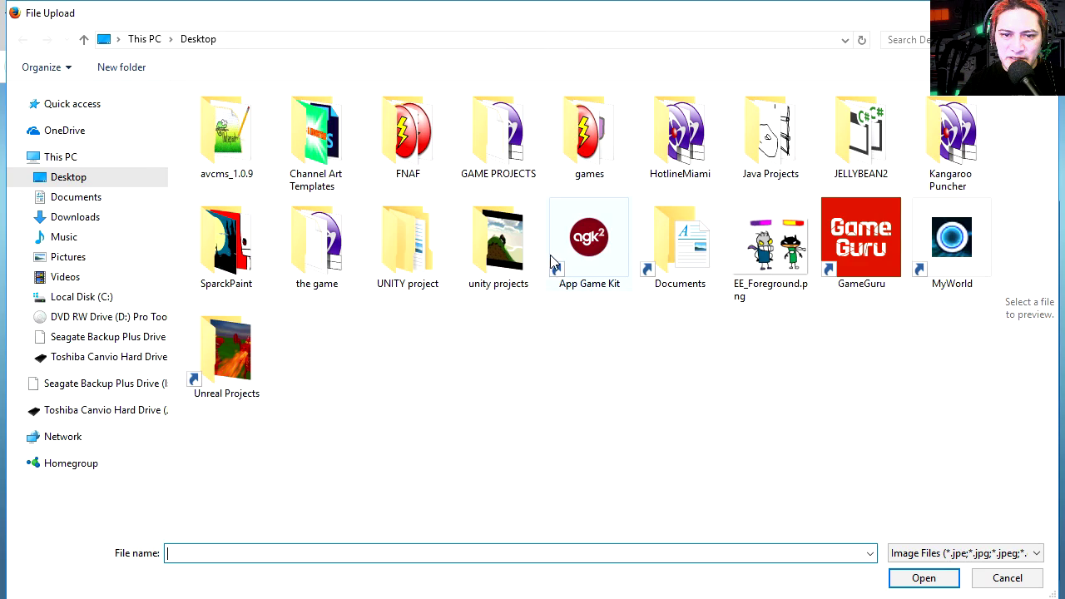
{"action": "double_click", "coordinate": [774, 253]}
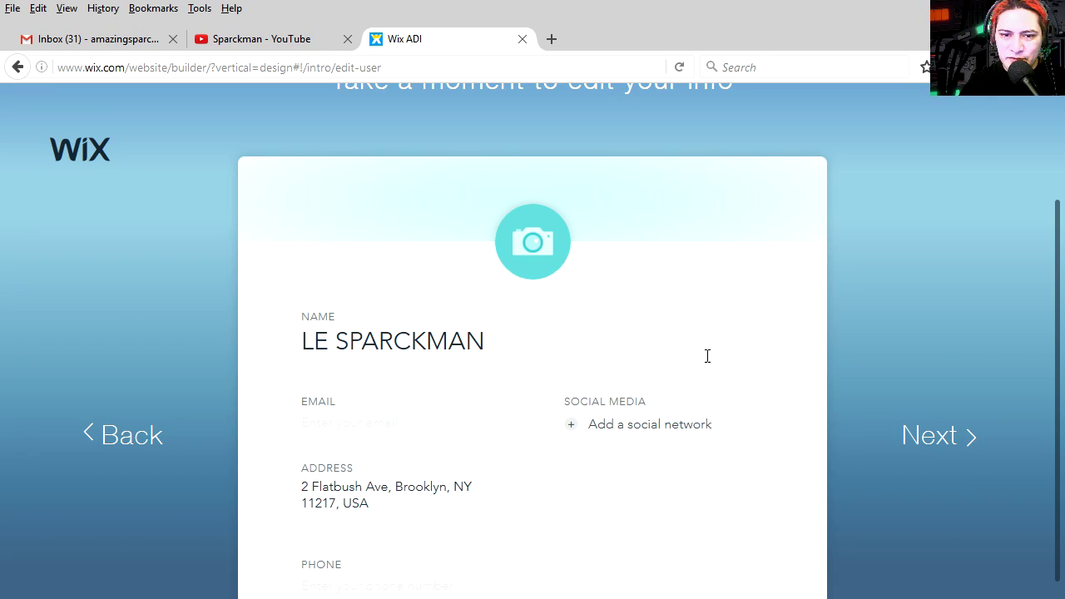
{"action": "scroll", "coordinate": [533, 436], "scroll_direction": "down", "scroll_amount": 1}
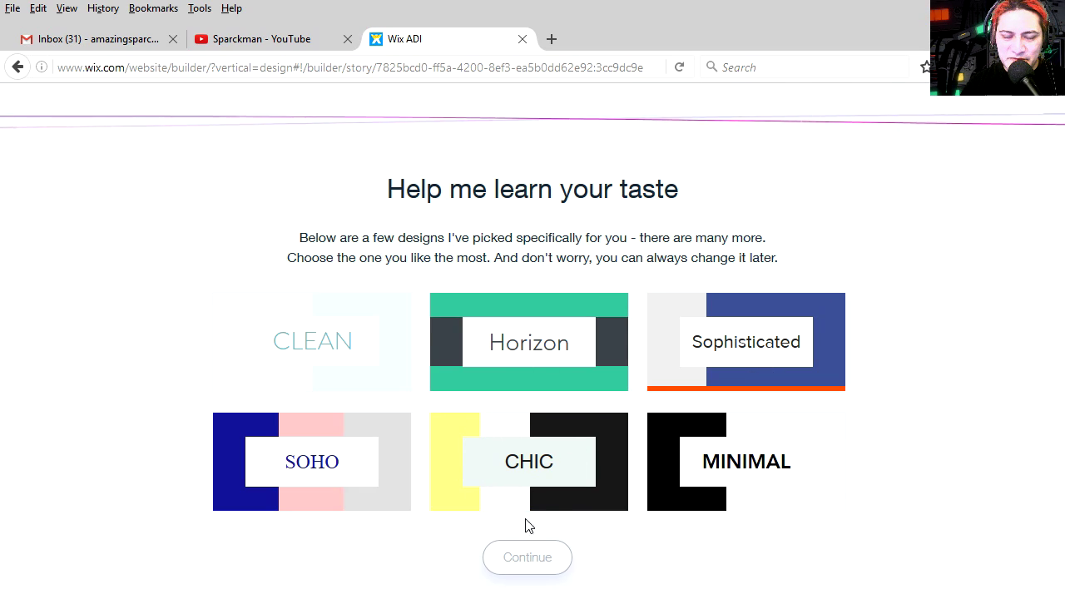
Choose the CHIC design style and generate the homepage
{"action": "left_click", "coordinate": [531, 476]}
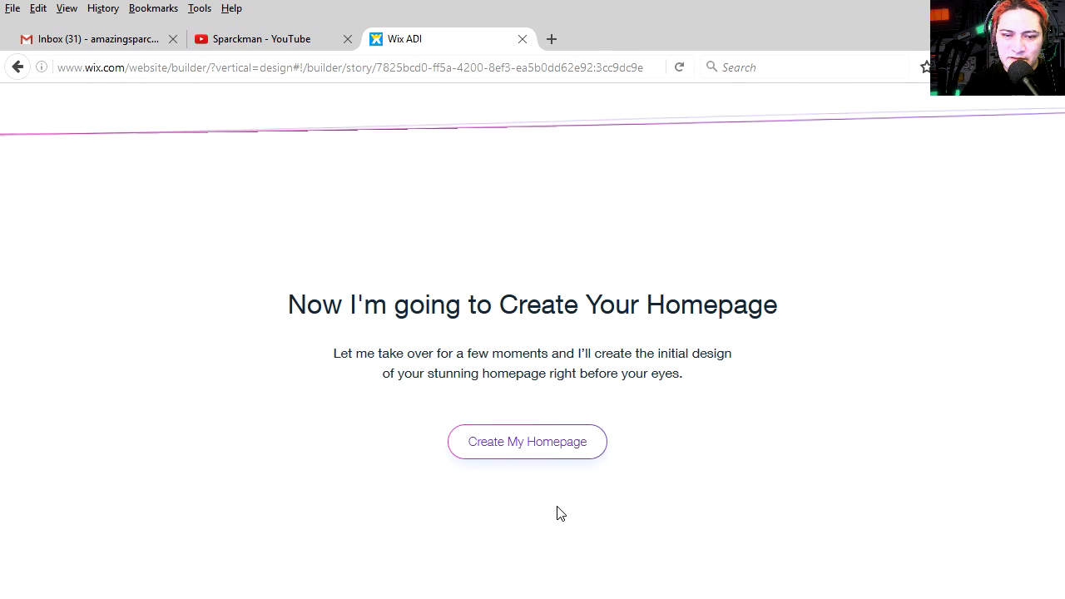
{"action": "left_click", "coordinate": [545, 452]}
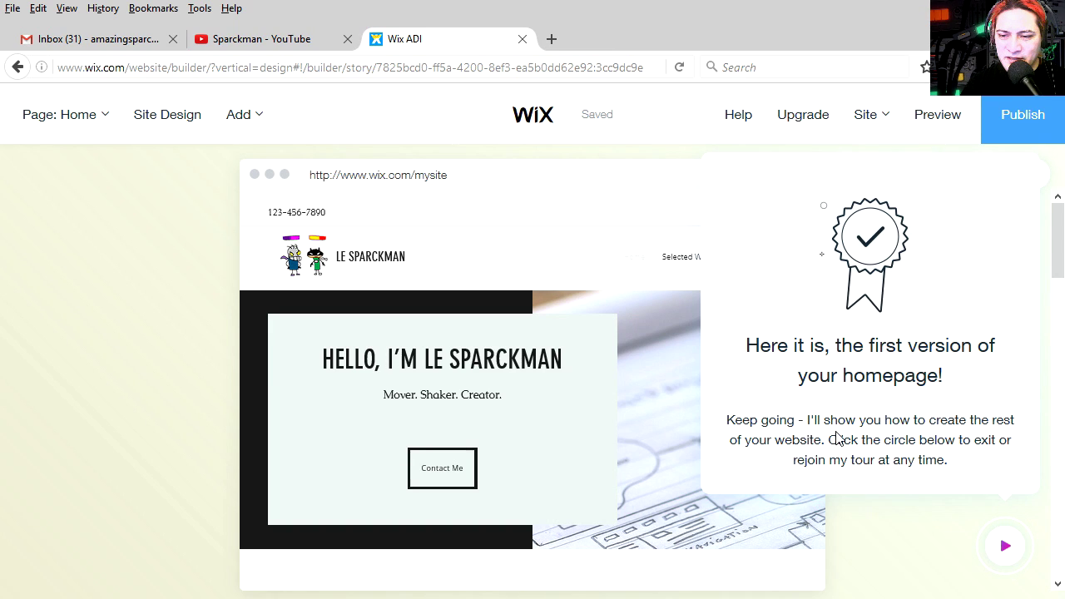
Dismiss the homepage-ready message, exit the color guided tour, and start publishing
{"action": "left_click", "coordinate": [1008, 547]}
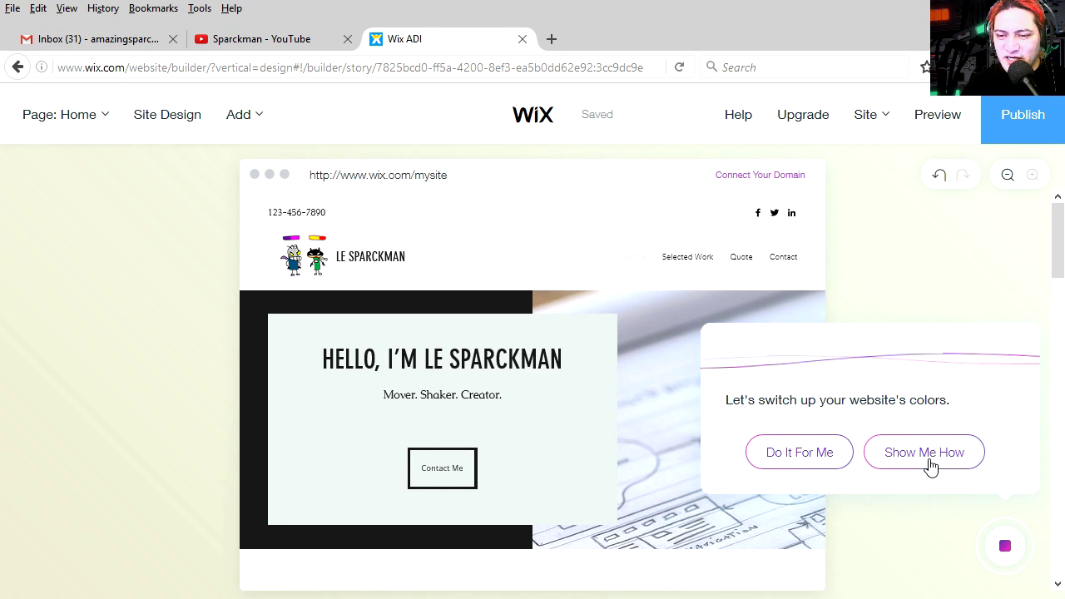
{"action": "left_click", "coordinate": [930, 463]}
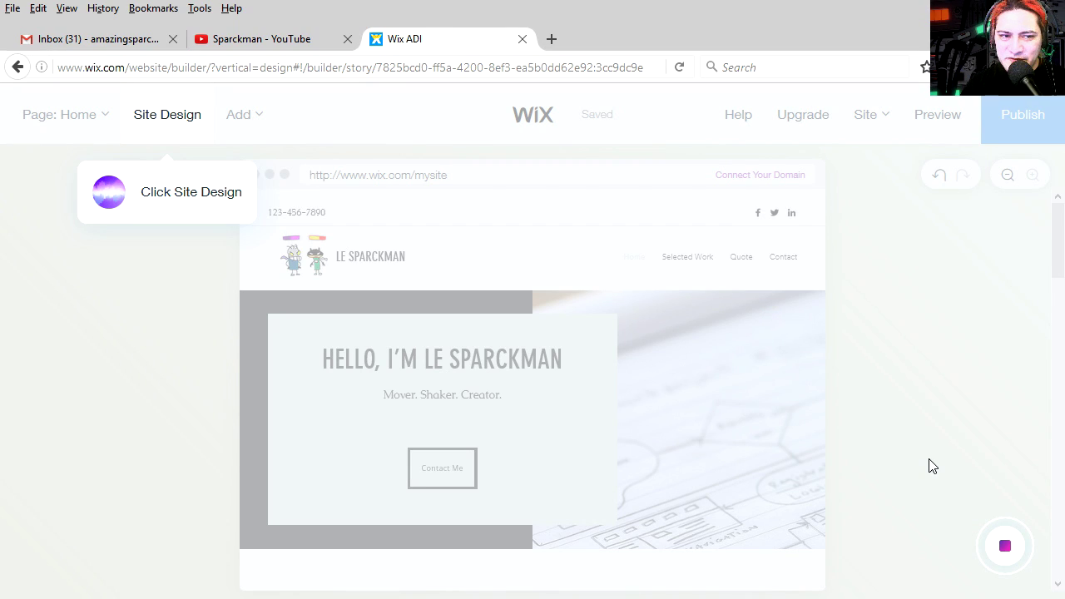
{"action": "left_click", "coordinate": [1005, 548]}
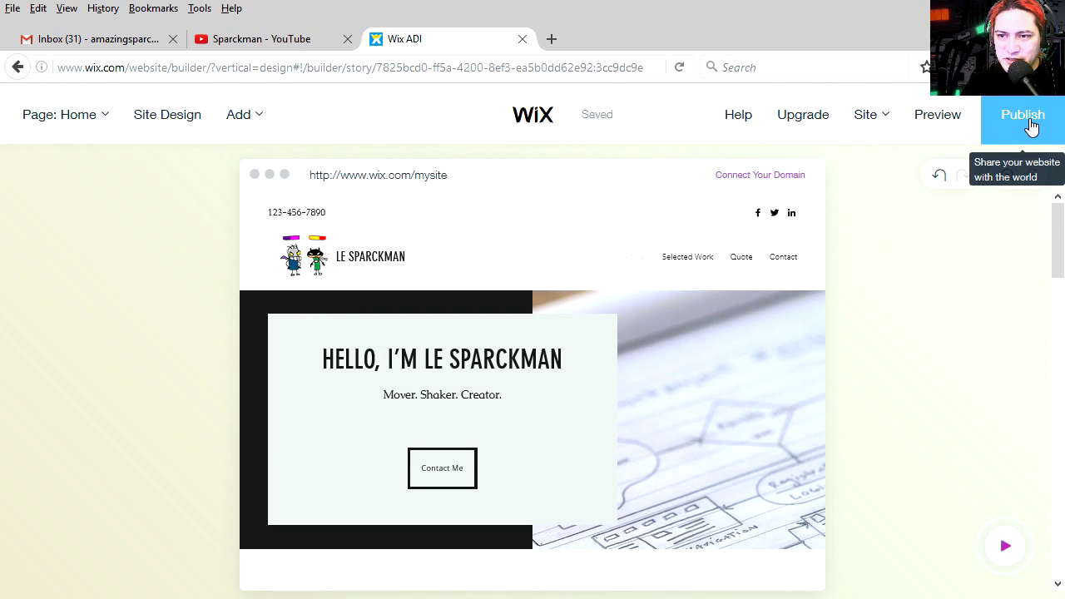
{"action": "left_click", "coordinate": [1030, 125]}
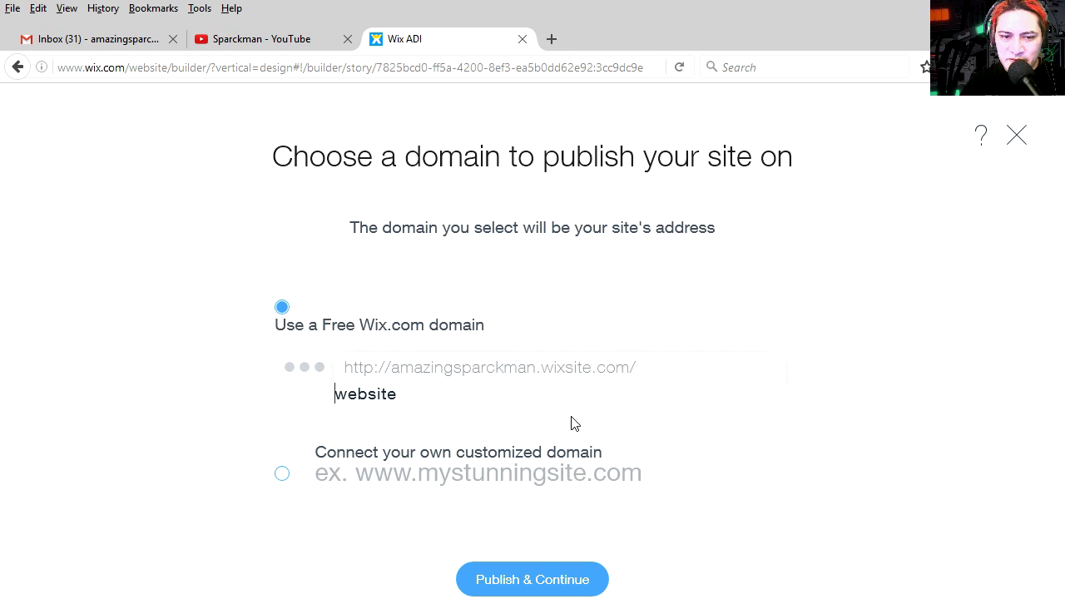
Publish on the free Wix.com domain with site name SPARCKMAN and close the confirmation
{"action": "left_click_drag", "start_coordinate": [412, 396], "coordinate": [334, 397]}
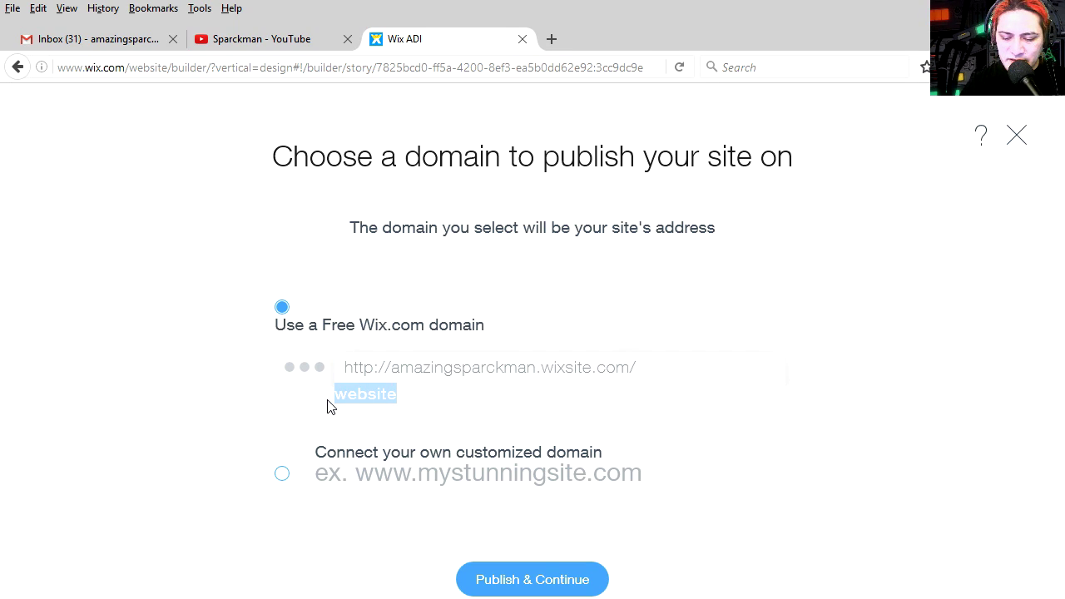
{"action": "type", "text": "LESPARCK"}
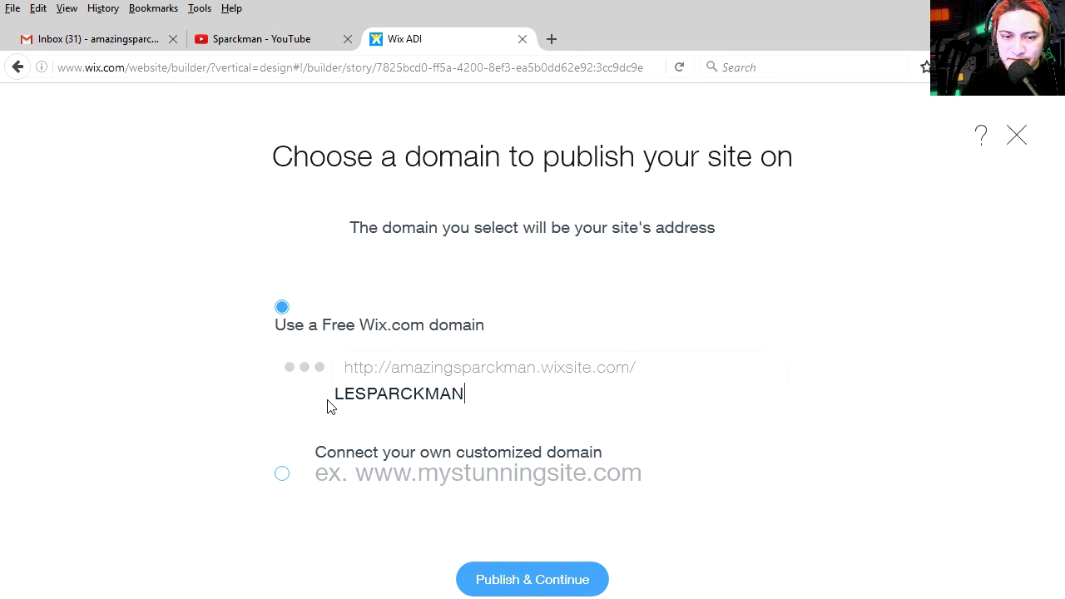
{"action": "type", "text": "MAN"}
{"action": "left_click_drag", "start_coordinate": [480, 395], "coordinate": [297, 401]}
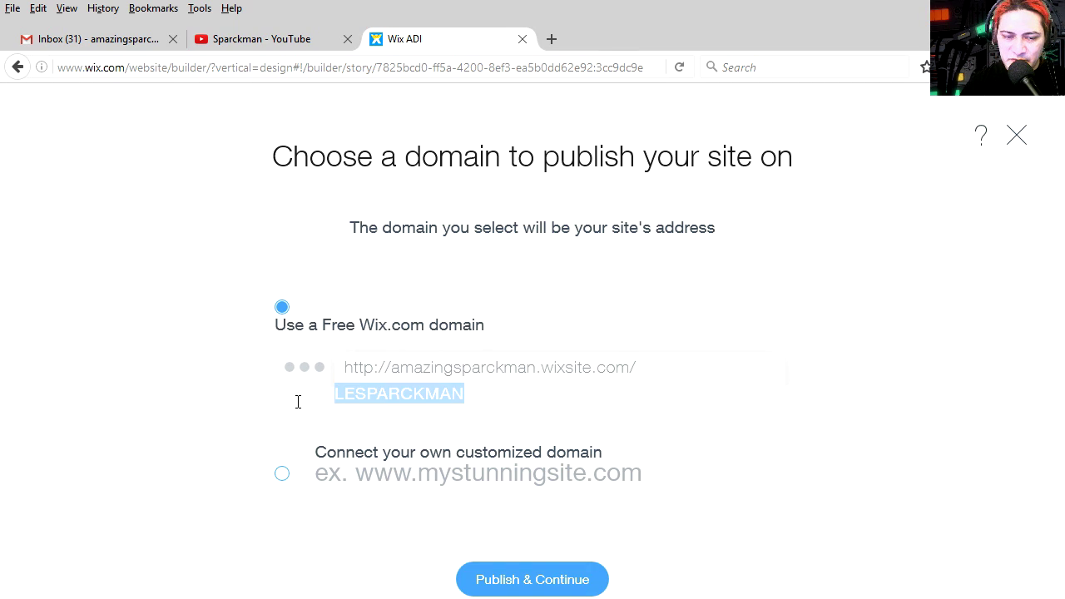
{"action": "type", "text": "SPARCKM"}
{"action": "type", "text": "AN"}
{"action": "left_click", "coordinate": [532, 579]}
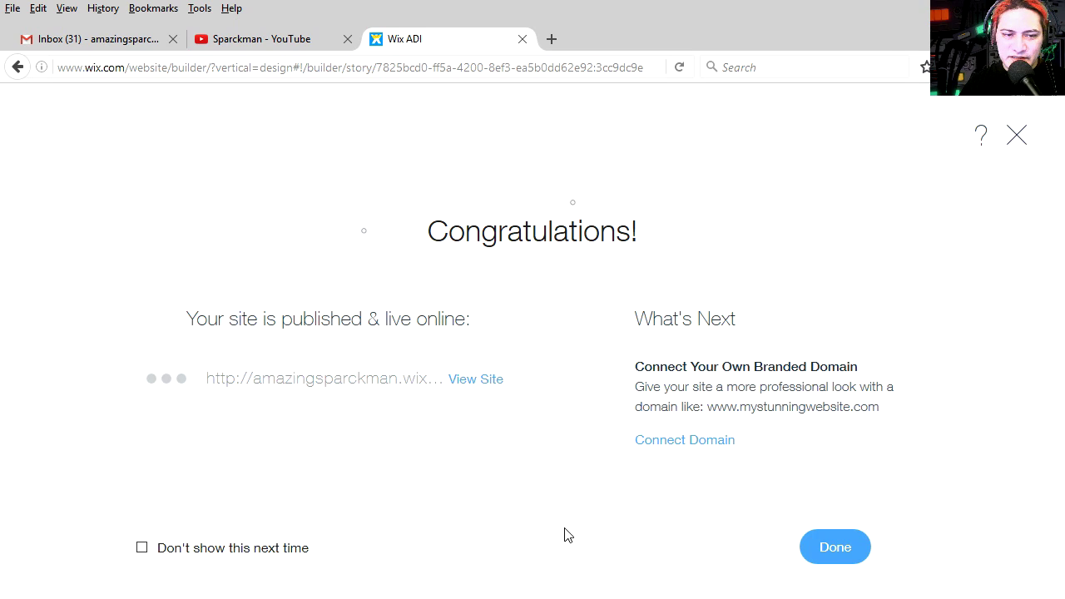
{"action": "left_click", "coordinate": [844, 546]}
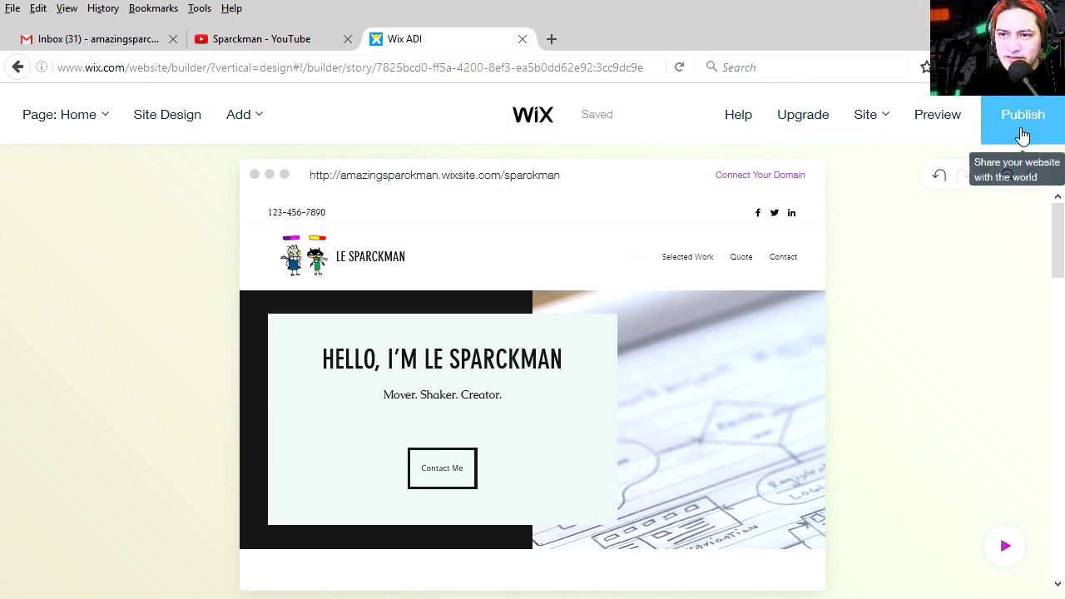
Preview the LE SPARCKMAN homepage and scroll down through its gallery and contact form
{"action": "left_click", "coordinate": [938, 117]}
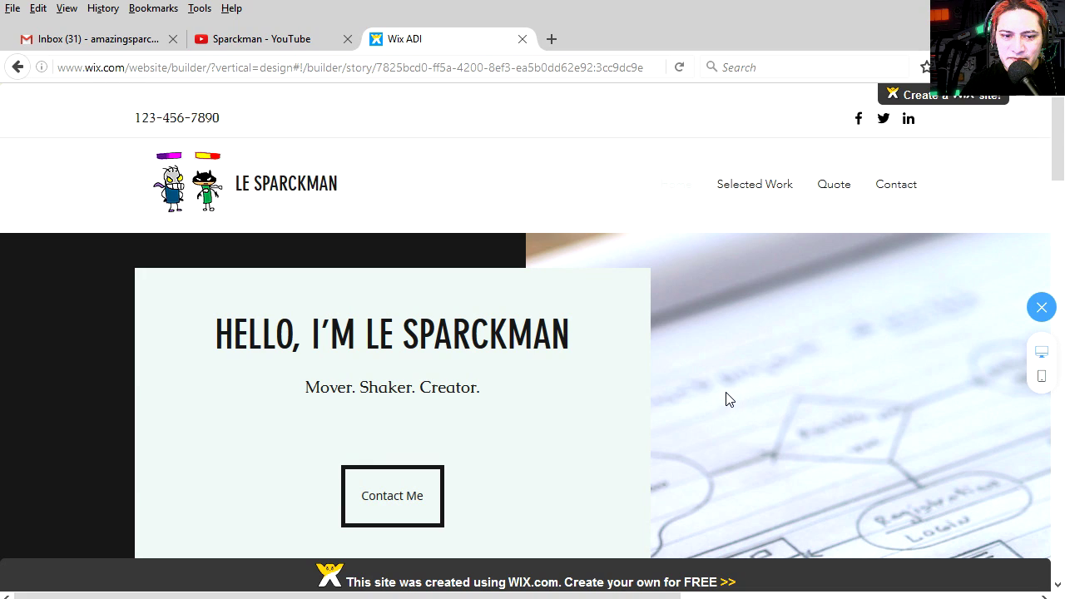
{"action": "scroll", "coordinate": [724, 399], "scroll_direction": "down", "scroll_amount": 9}
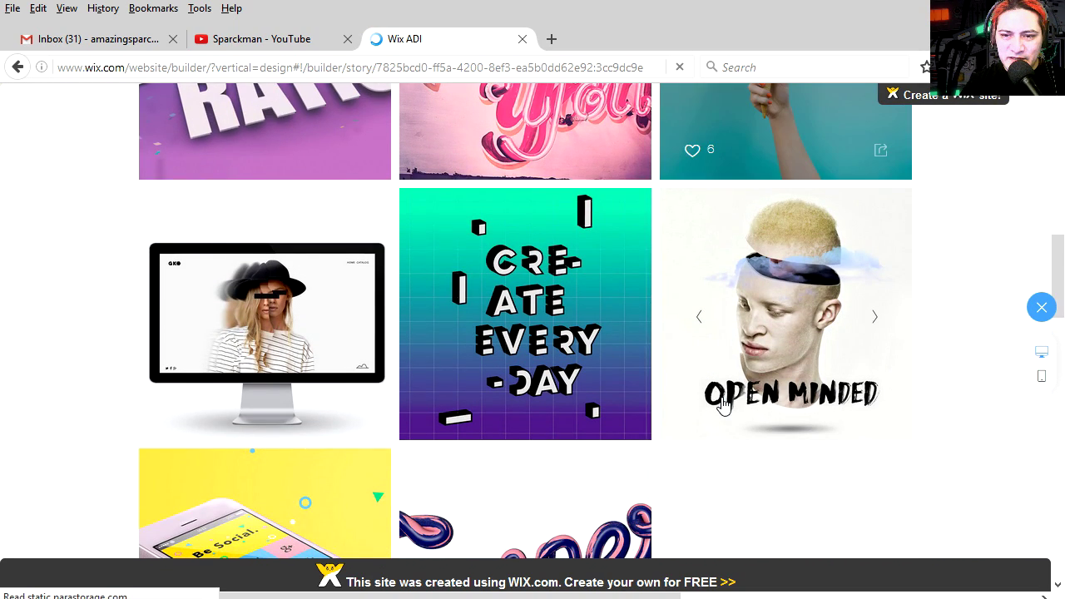
{"action": "scroll", "coordinate": [722, 403], "scroll_direction": "down", "scroll_amount": 10}
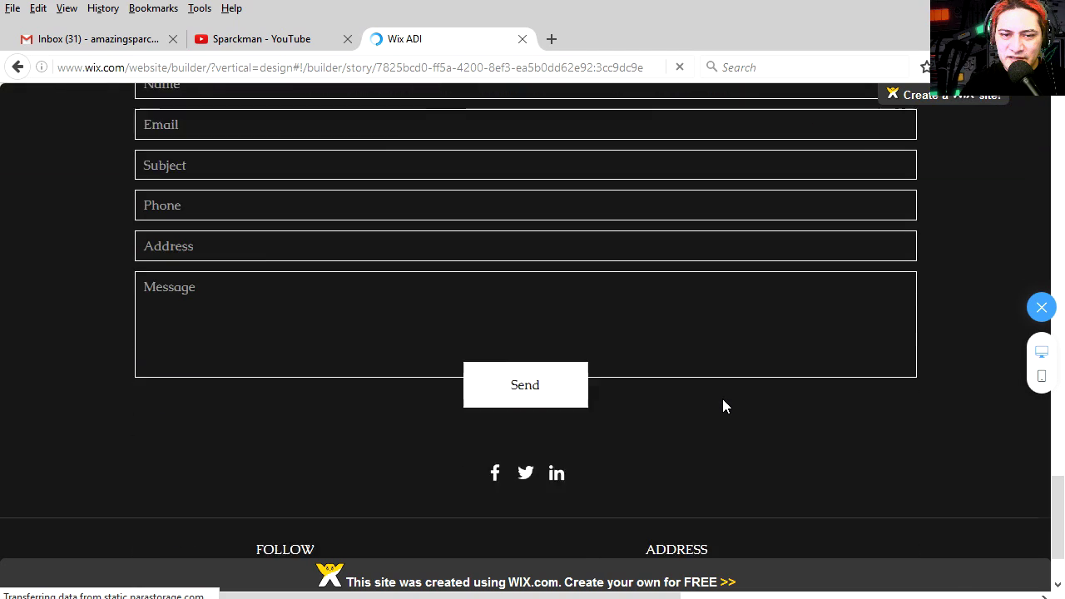
{"action": "scroll", "coordinate": [723, 399], "scroll_direction": "down", "scroll_amount": 2}
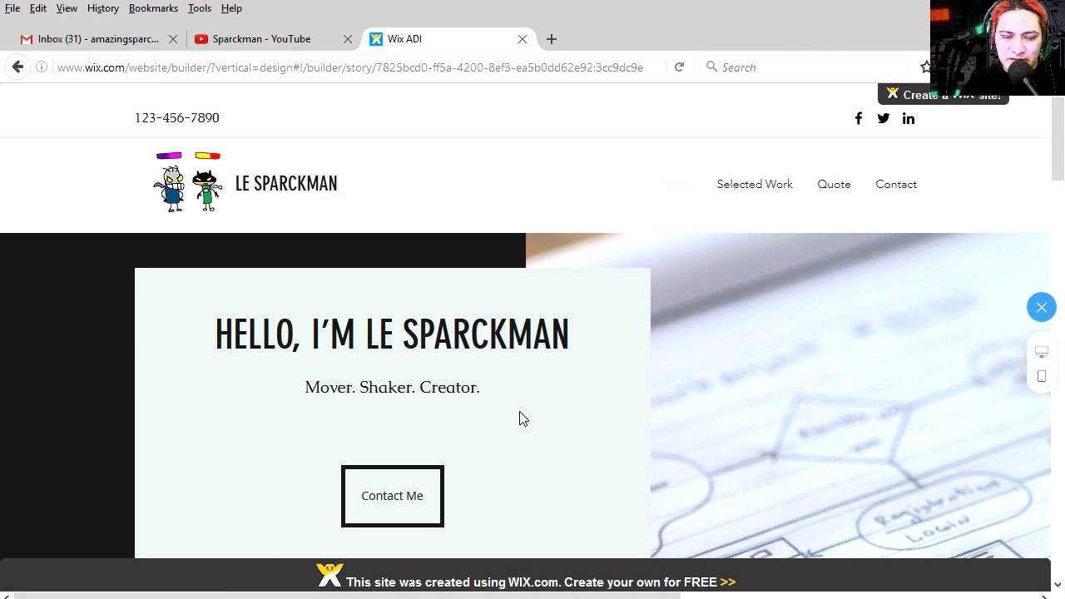